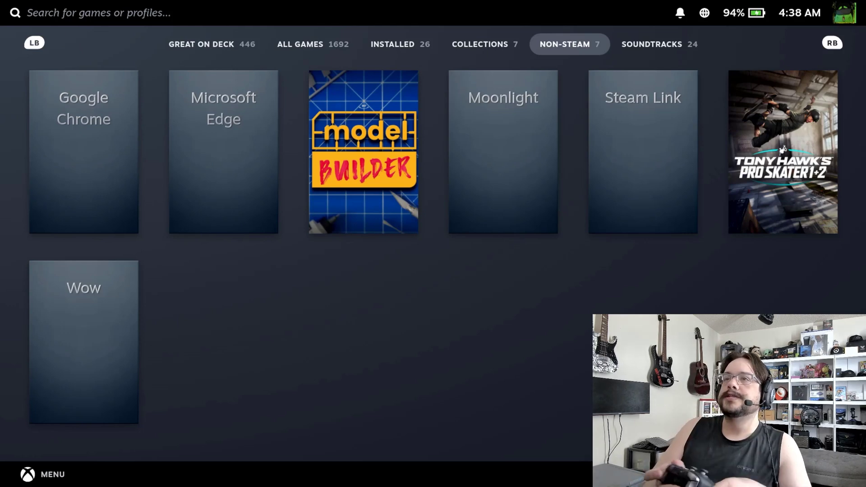
Step: Open the Steam library's Non-Steam collection and look over the non-Steam games from Google Chrome to Tony Hawk's Pro Skater 1+2
key(Up)
key(Escape)
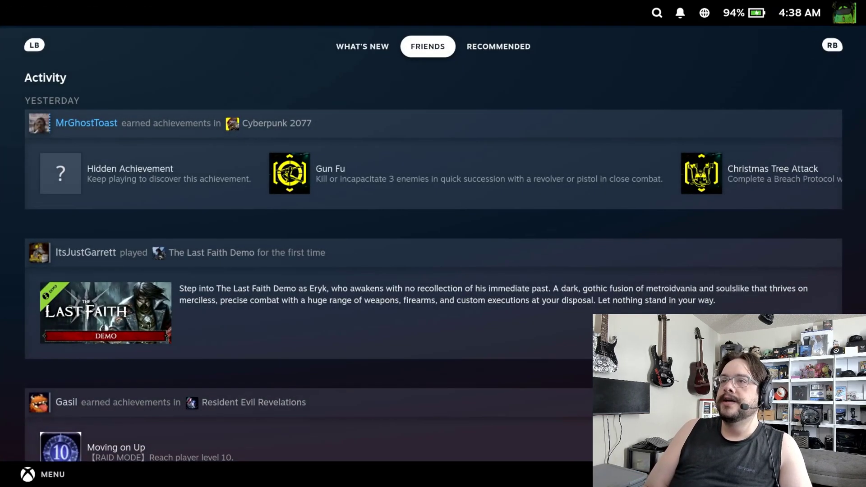
key(super)
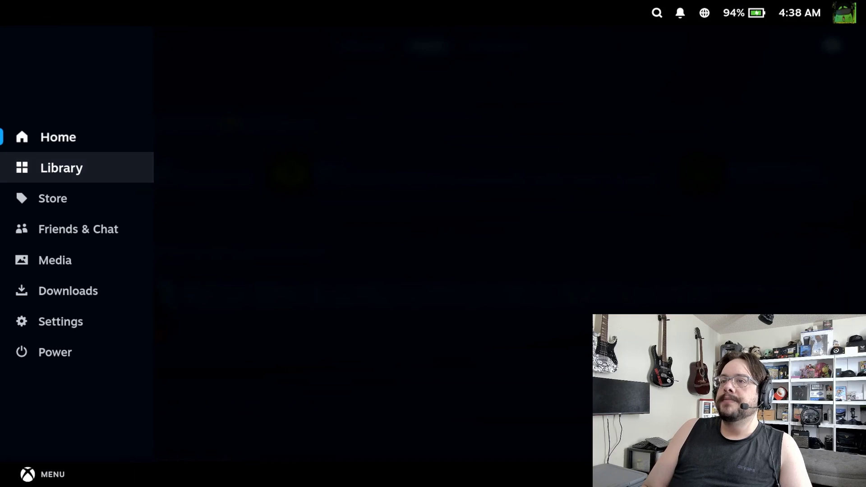
key(Return)
key(Down)
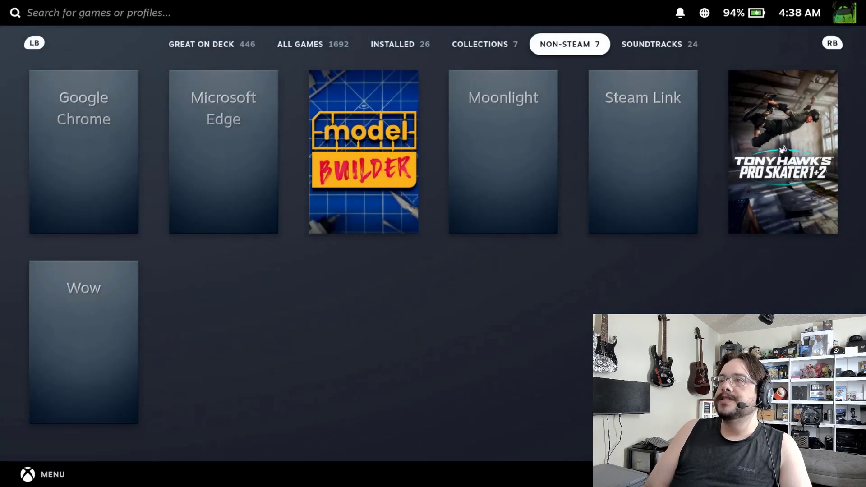
key(Right)
key(Right)
key(Right)
key(Right)
key(Right)
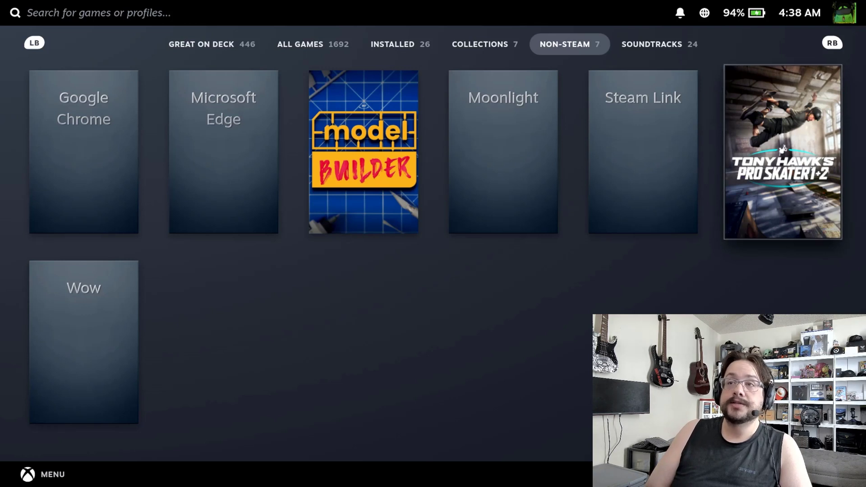
key(Up)
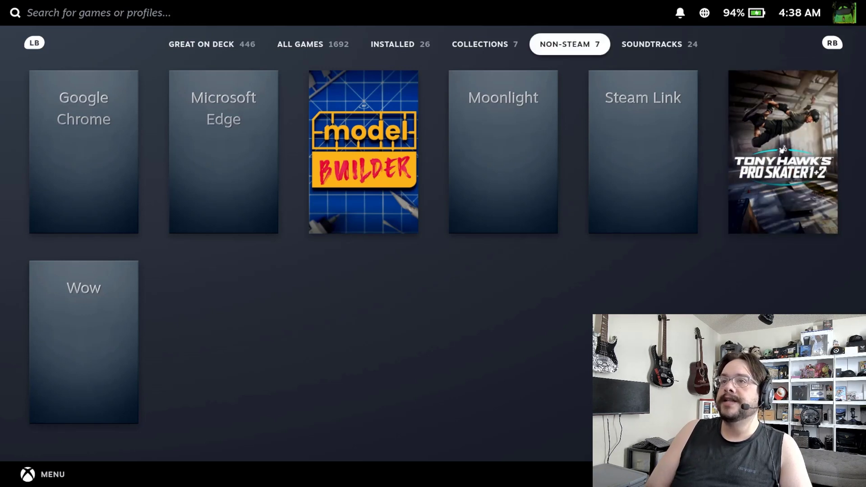
Step: Switch from Gaming Mode to the desktop and toggle the Primary setting of the built-in screen in the display configuration
key(Escape)
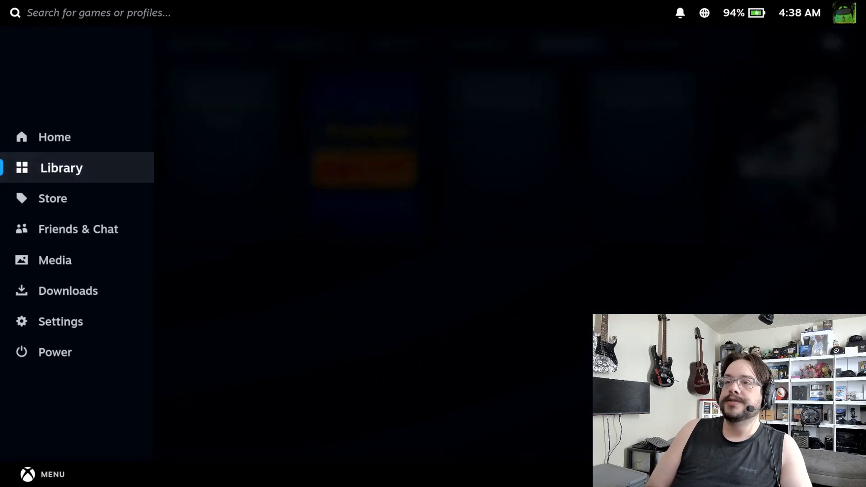
key(Down)
key(Down)
key(Down)
key(Down)
key(Down)
key(Down)
key(Return)
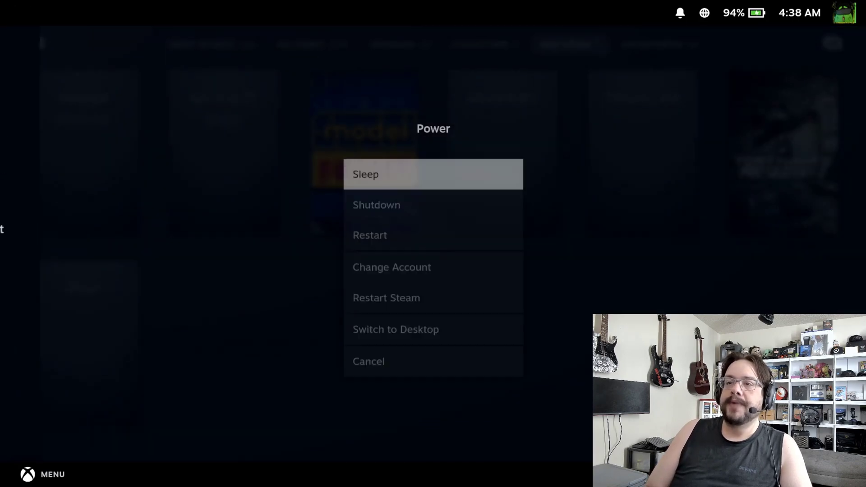
key(Down)
key(Down)
key(Down)
key(Down)
key(Down)
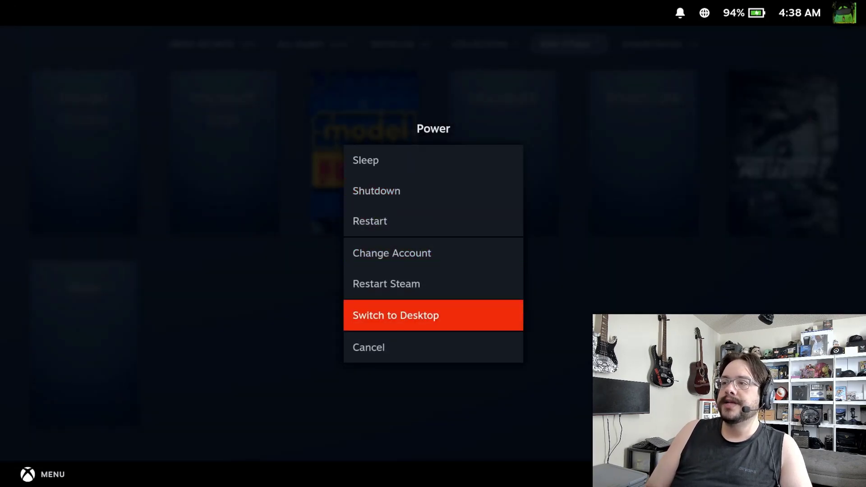
key(Return)
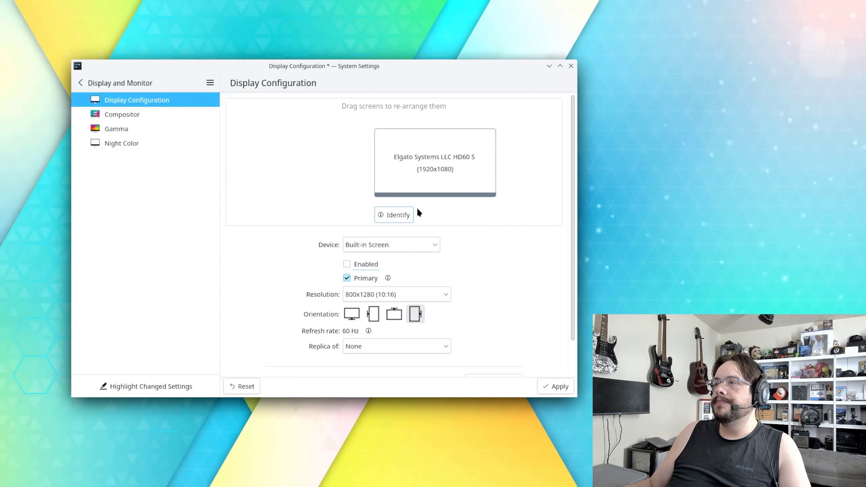
click(357, 280)
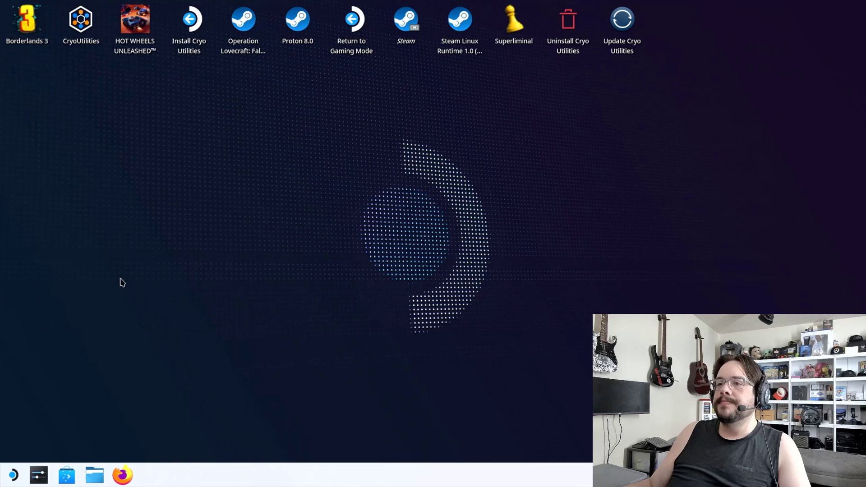
Step: Open Discover, look through the screenshots of Heroic Games Launcher, launch it and reposition its window on the desktop
click(66, 477)
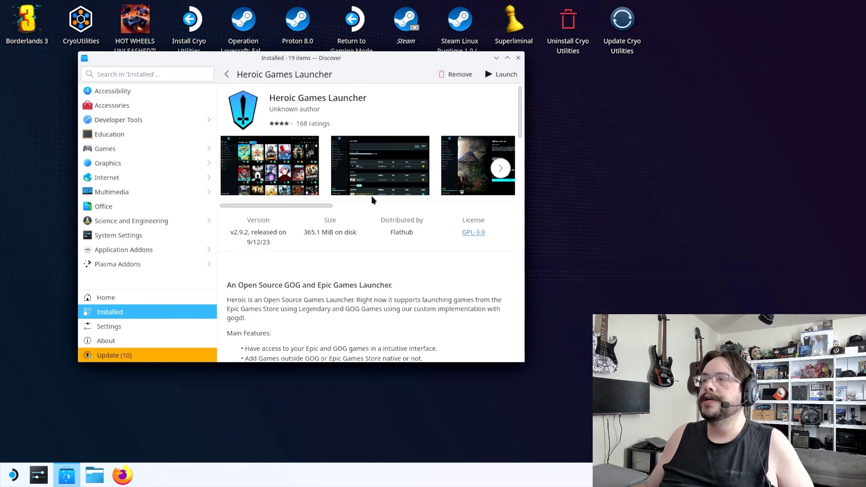
drag(314, 207, 448, 205)
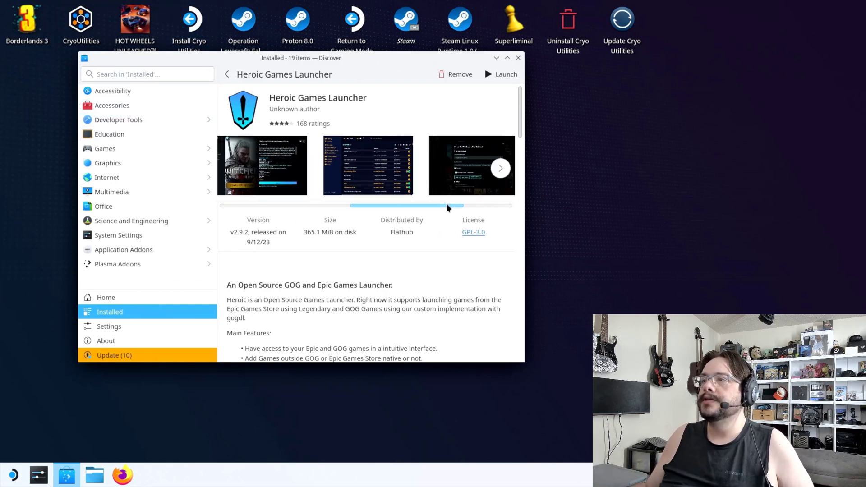
click(505, 73)
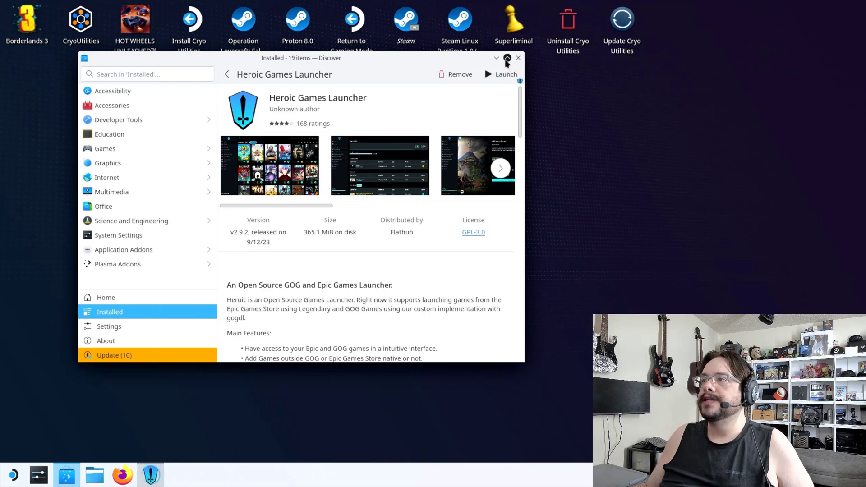
drag(320, 23, 375, 64)
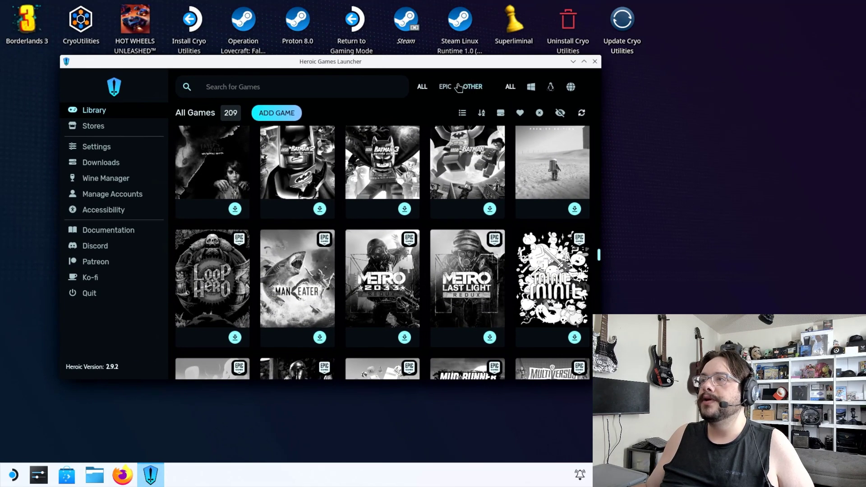
click(96, 147)
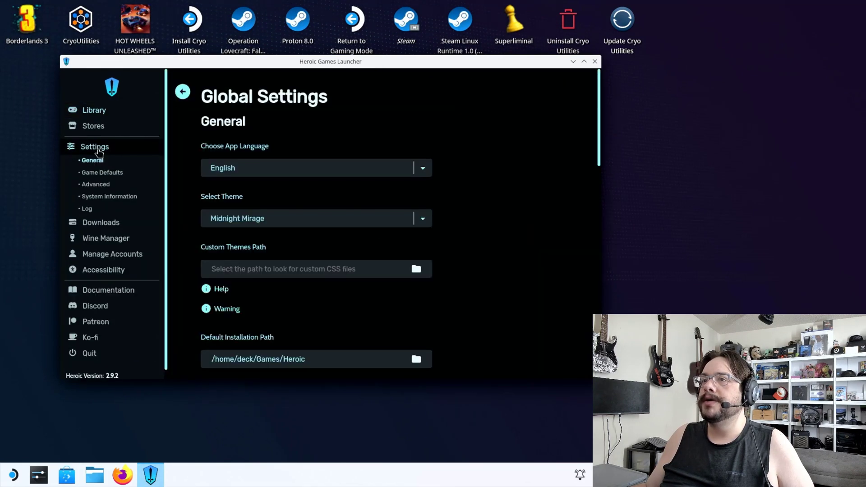
click(108, 254)
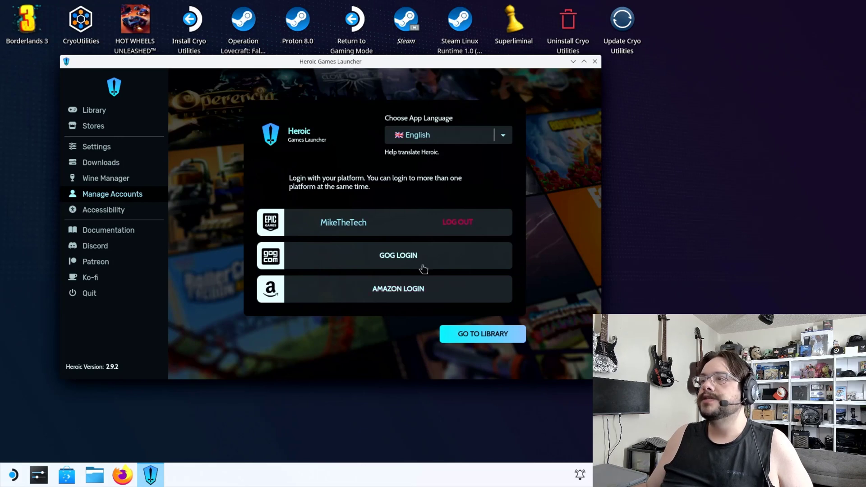
click(472, 343)
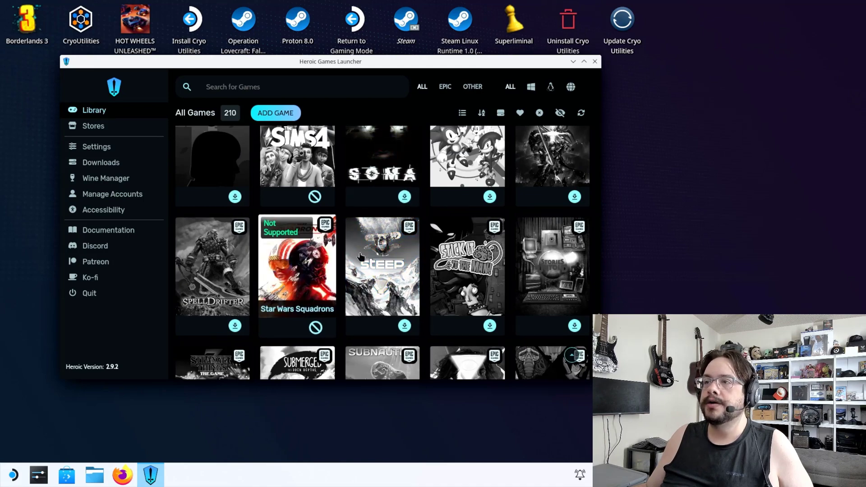
Step: Browse the game library and open the details page of Tunche
scroll(361, 257, down, 10)
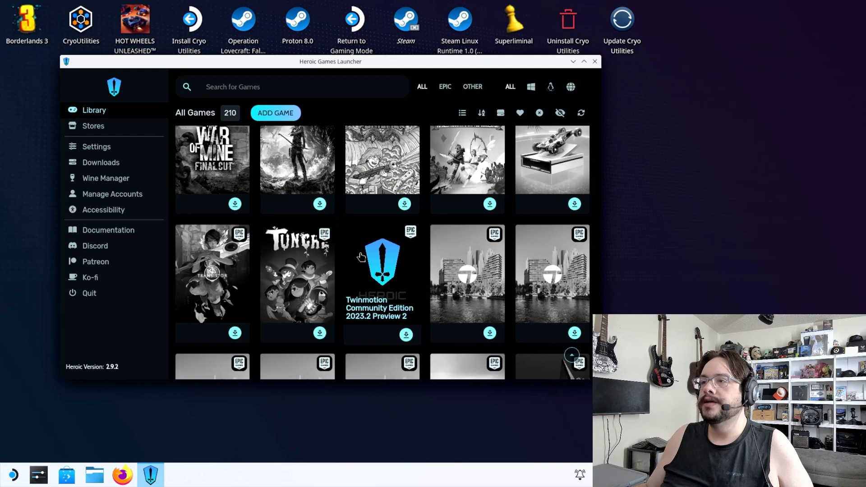
scroll(361, 257, down, 10)
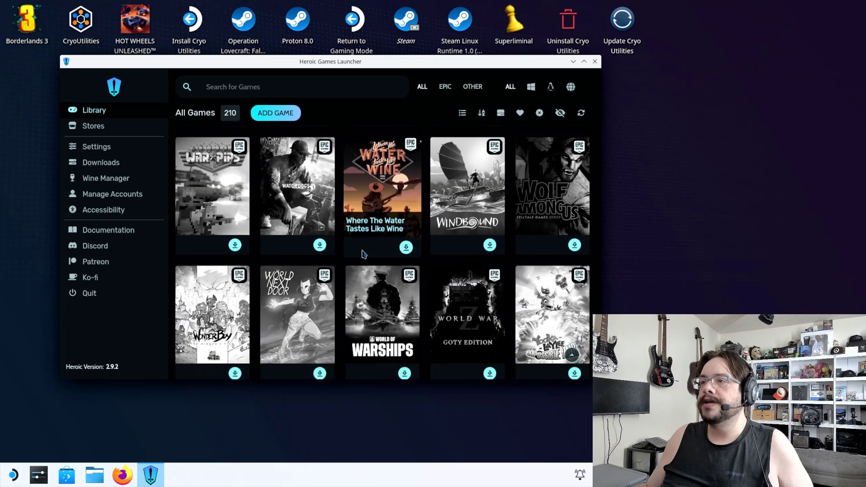
scroll(363, 255, down, 2)
scroll(363, 254, up, 10)
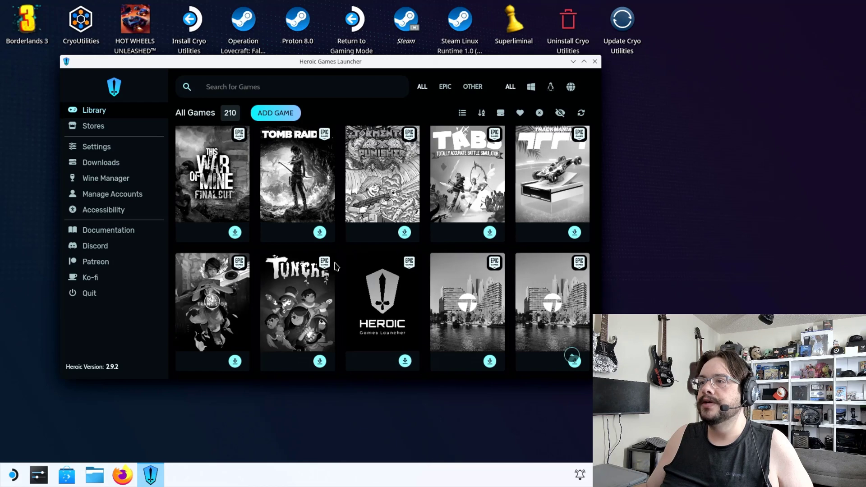
click(285, 277)
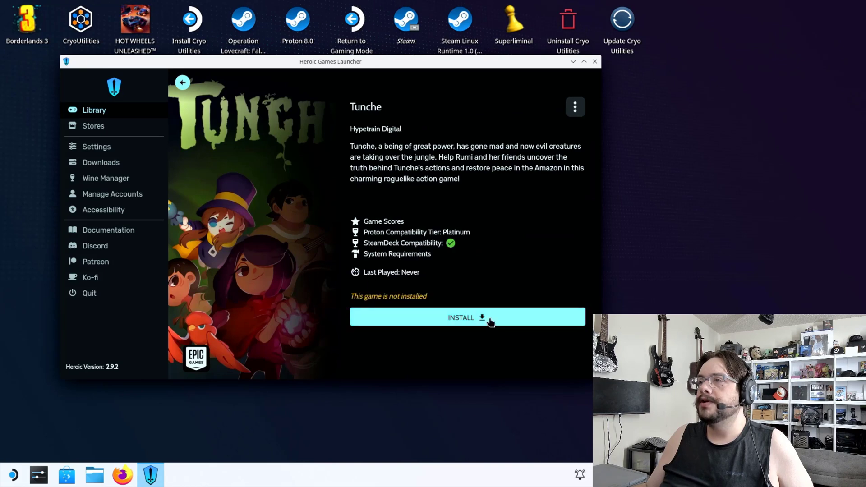
Step: Install Tunche in /home/deck/Games/Heroic with Proton - Proton 8.0 as its Wine version
click(485, 327)
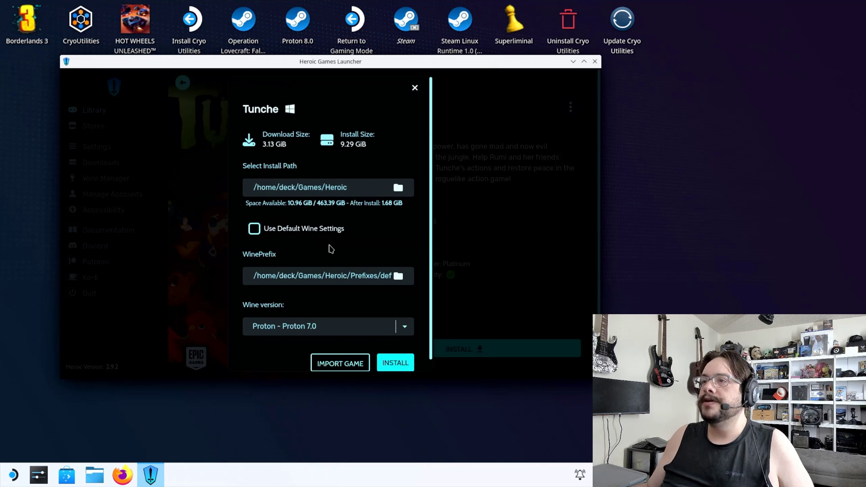
click(358, 326)
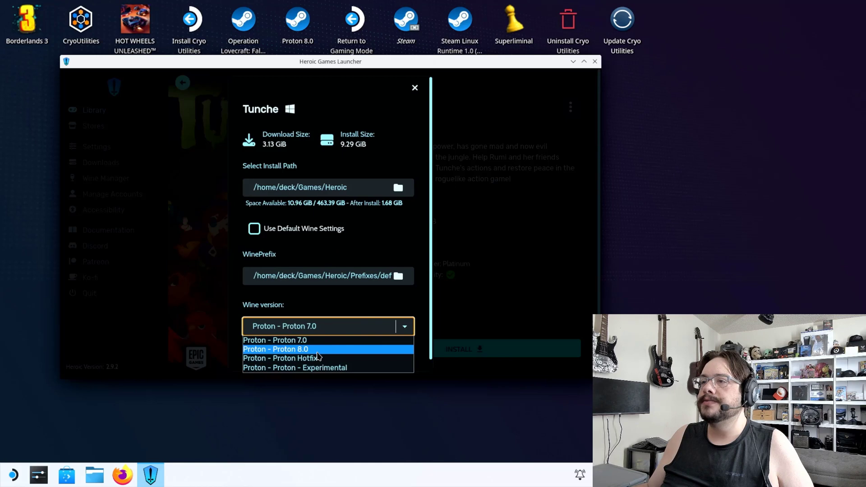
click(317, 351)
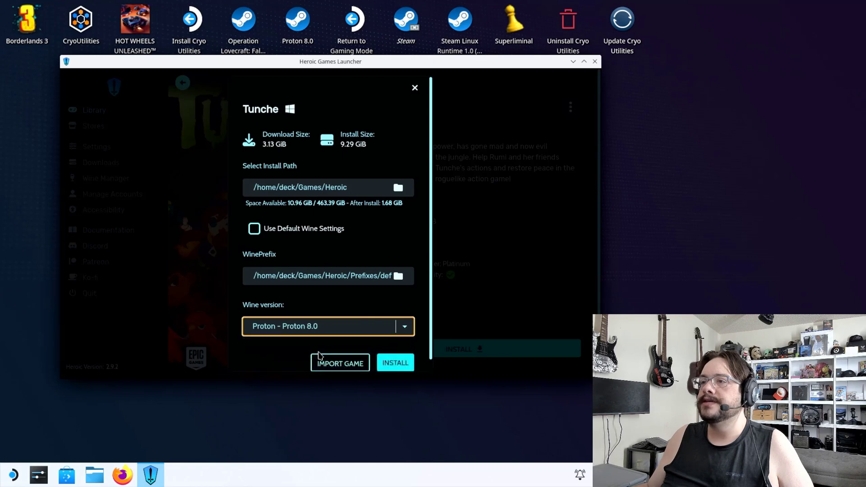
click(406, 365)
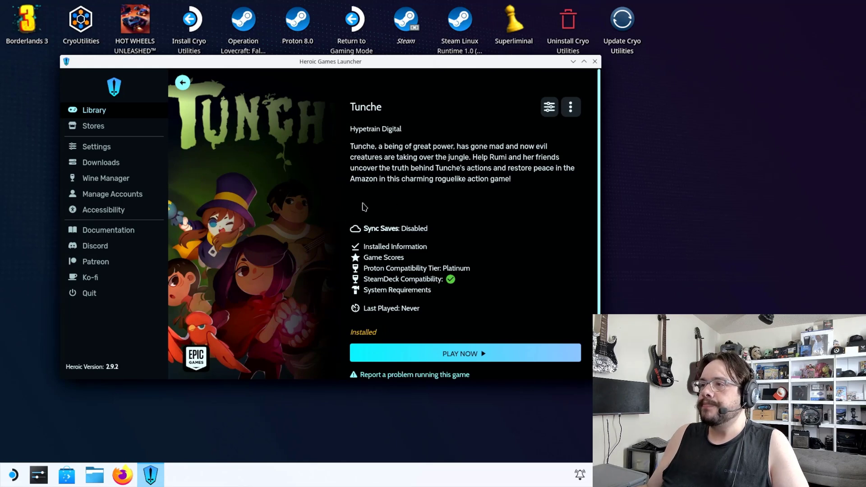
Step: Add the installed game Tunche to Steam
click(570, 107)
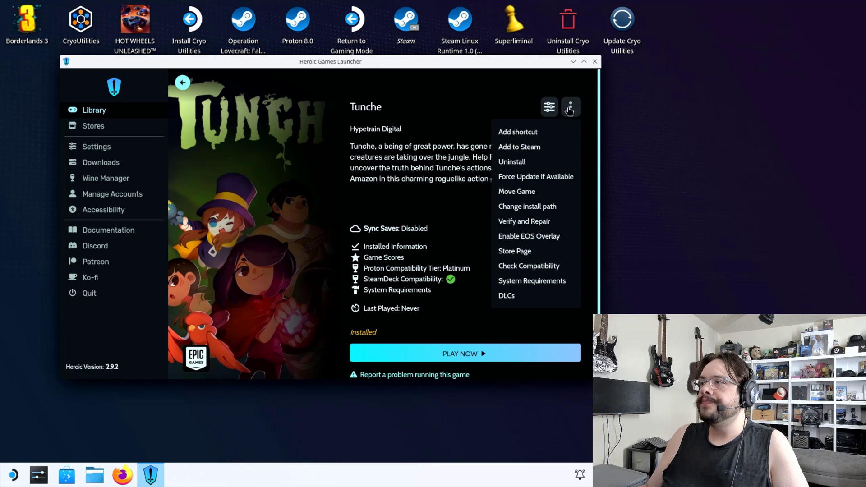
click(537, 152)
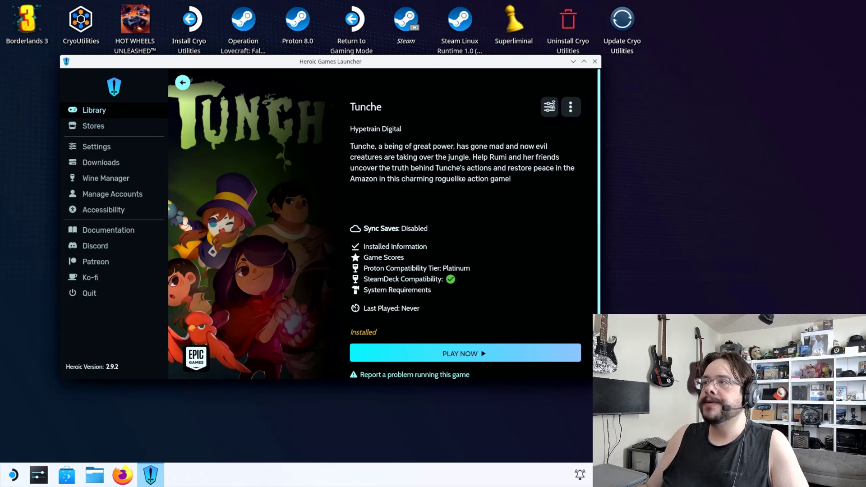
mouse_move(570, 114)
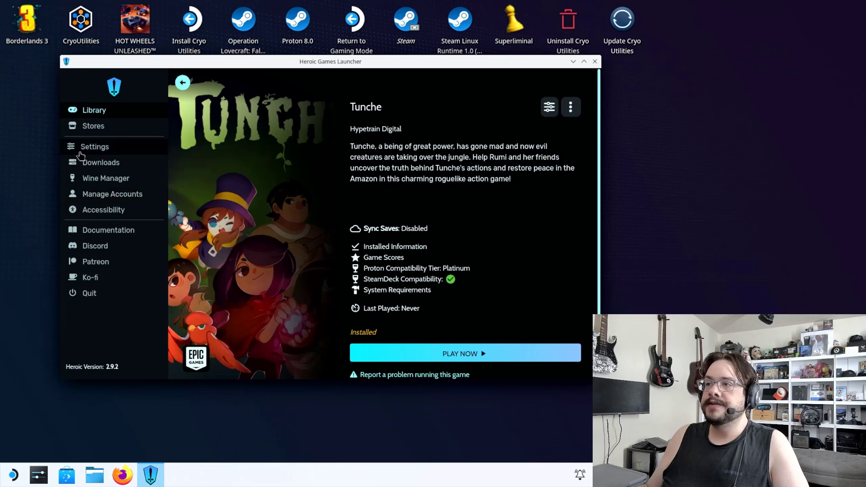
Step: Return to the game library, open Fortnite's details page and examine its download size, install size and anticheat information
click(183, 82)
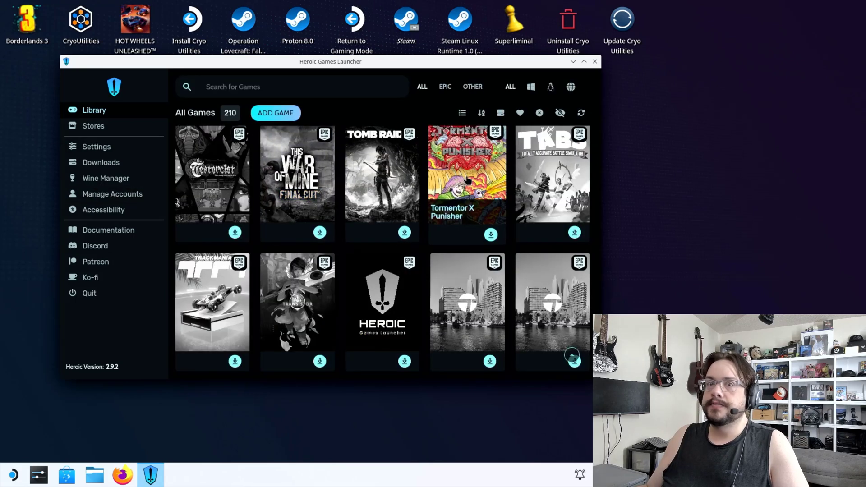
scroll(468, 180, down, 6)
click(246, 211)
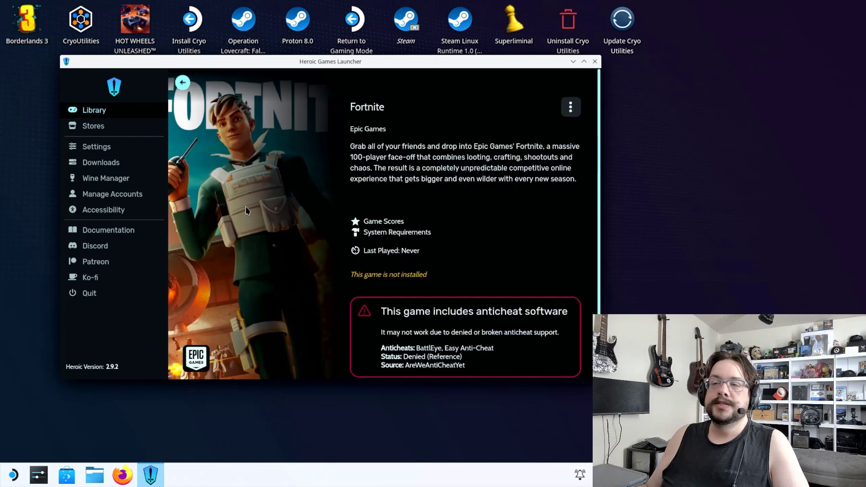
scroll(405, 201, down, 2)
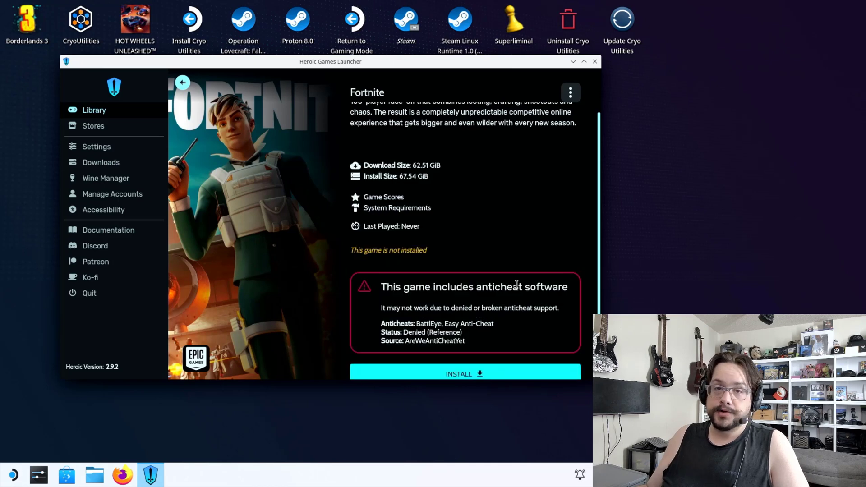
scroll(446, 286, up, 2)
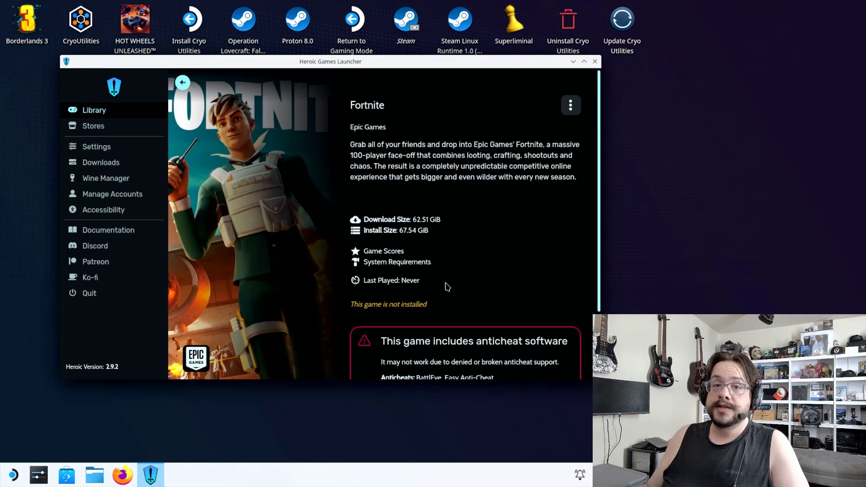